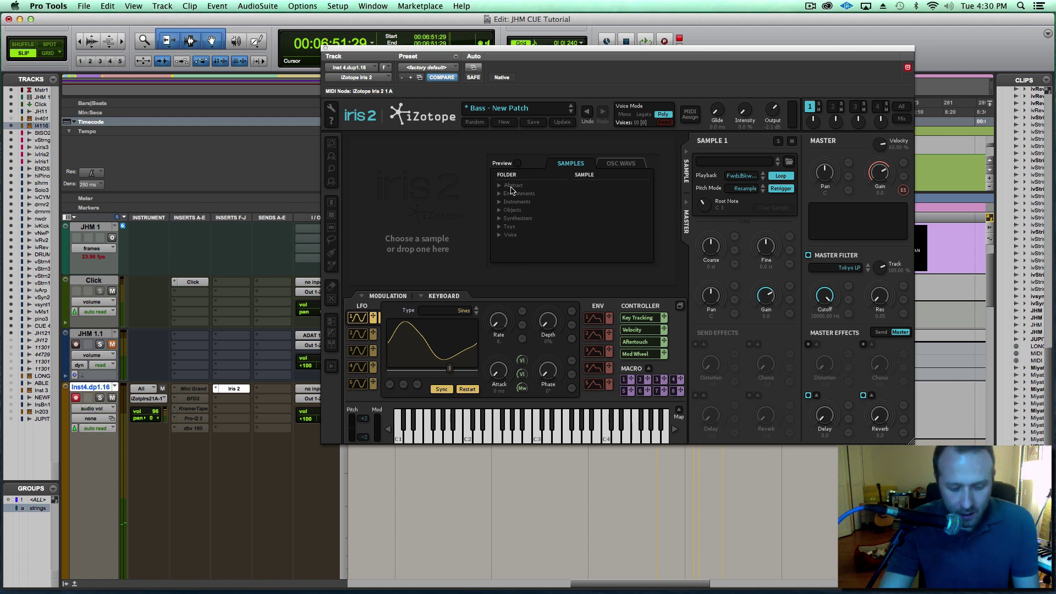
Step: Switch from Pro Tools to the Finder Desktop window listing the violin and cello sample files
key("super+Tab")
key("super+Tab")
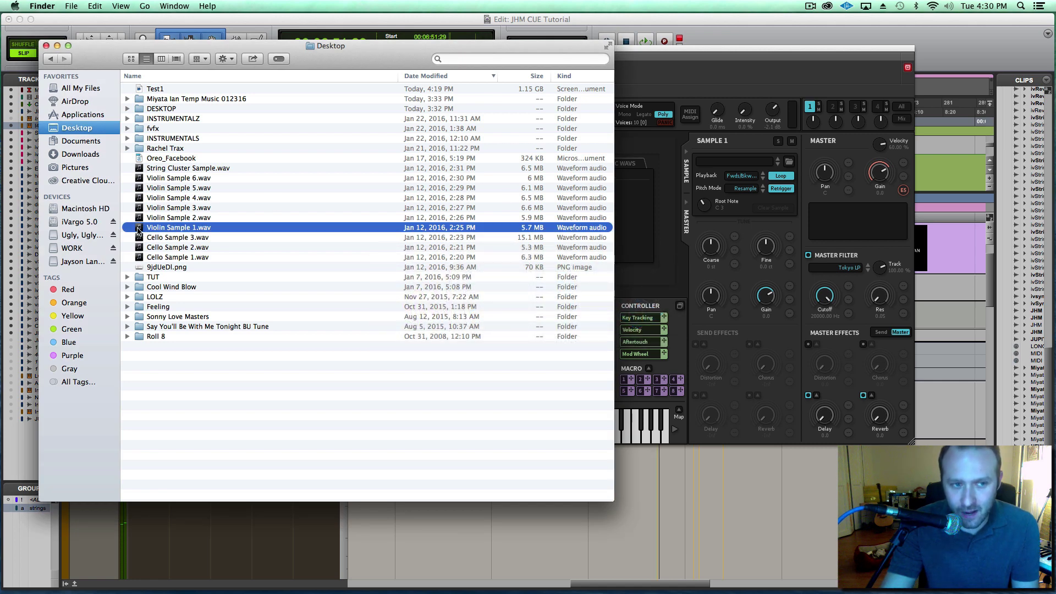
Step: Load Violin Sample 1.wav into Iris 2's sample area and return to Pro Tools
left_click_drag(138, 230, 631, 221)
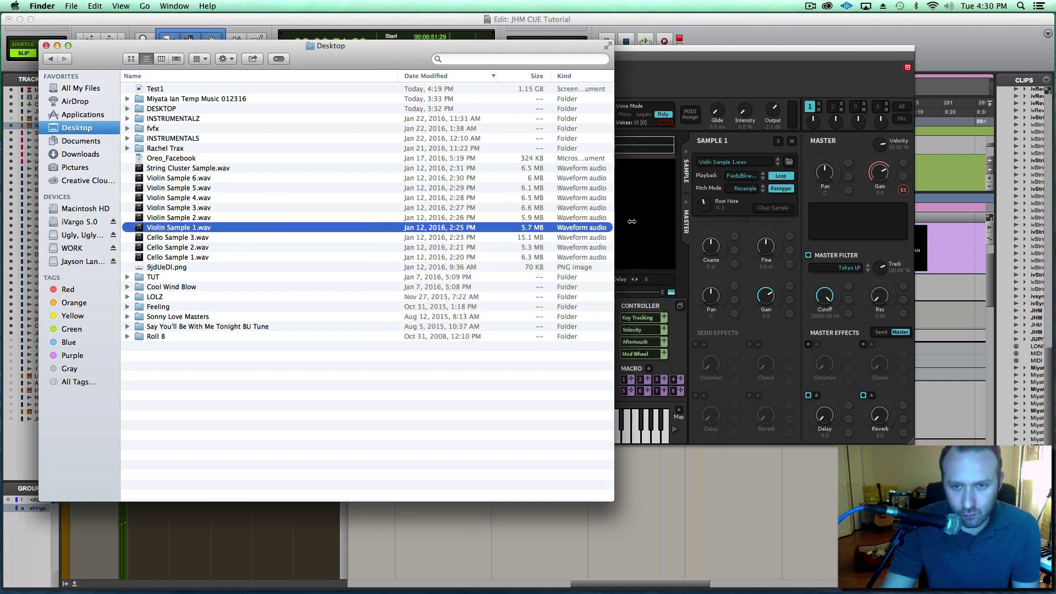
left_click(633, 51)
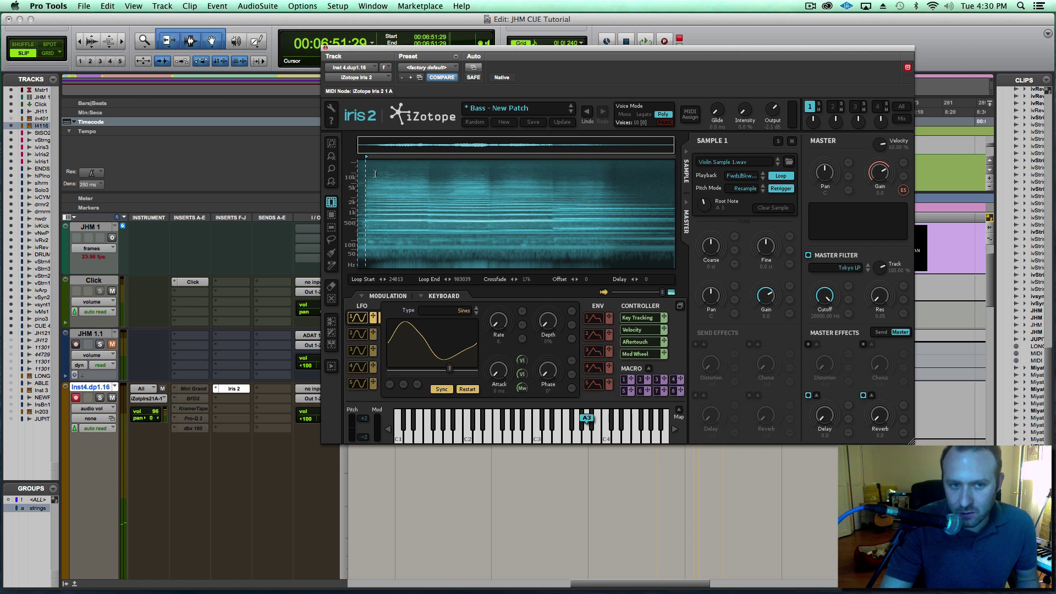
Step: Select a short slice near the start of the violin spectrogram as the loop region
left_click_drag(377, 172, 425, 175)
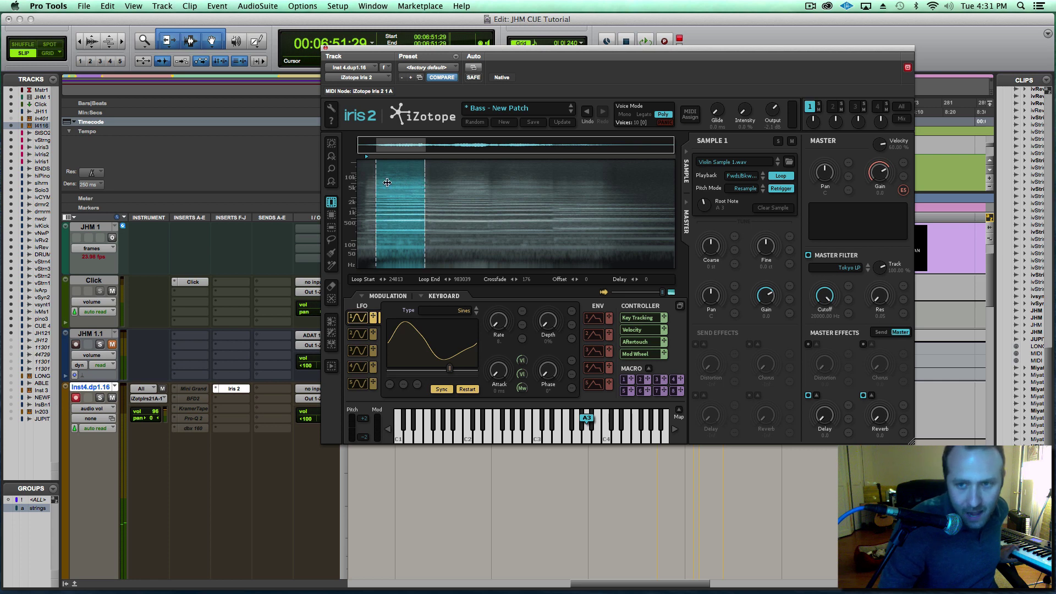
left_click(743, 176)
left_click(748, 188)
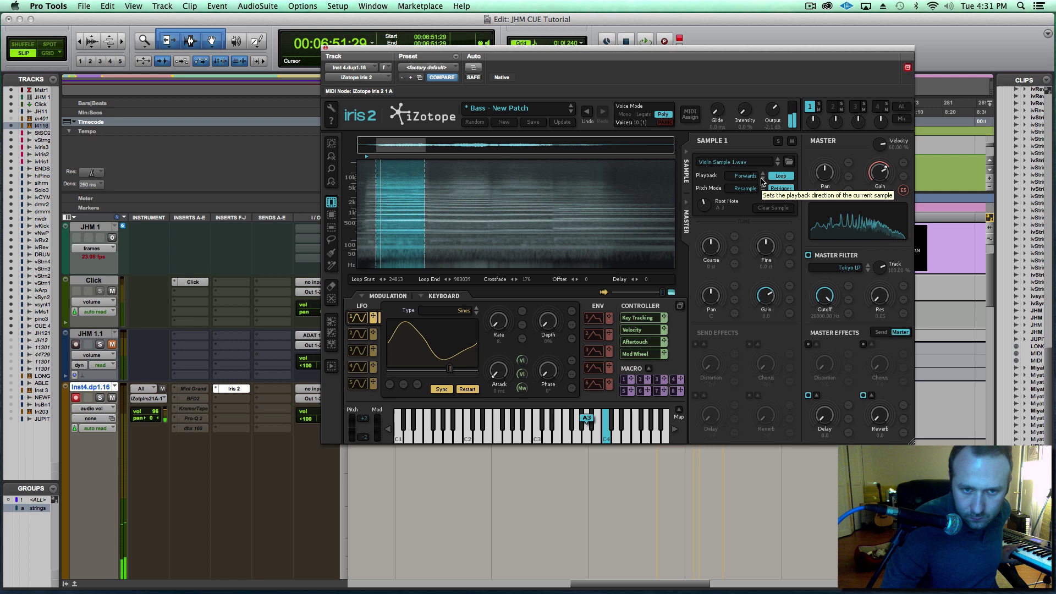
left_click(745, 176)
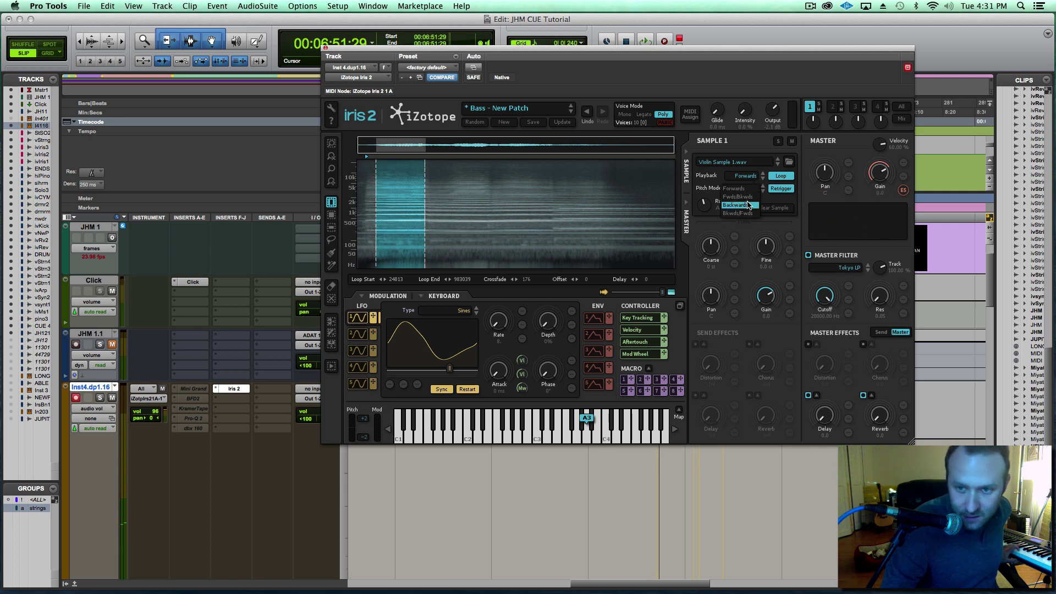
left_click(747, 201)
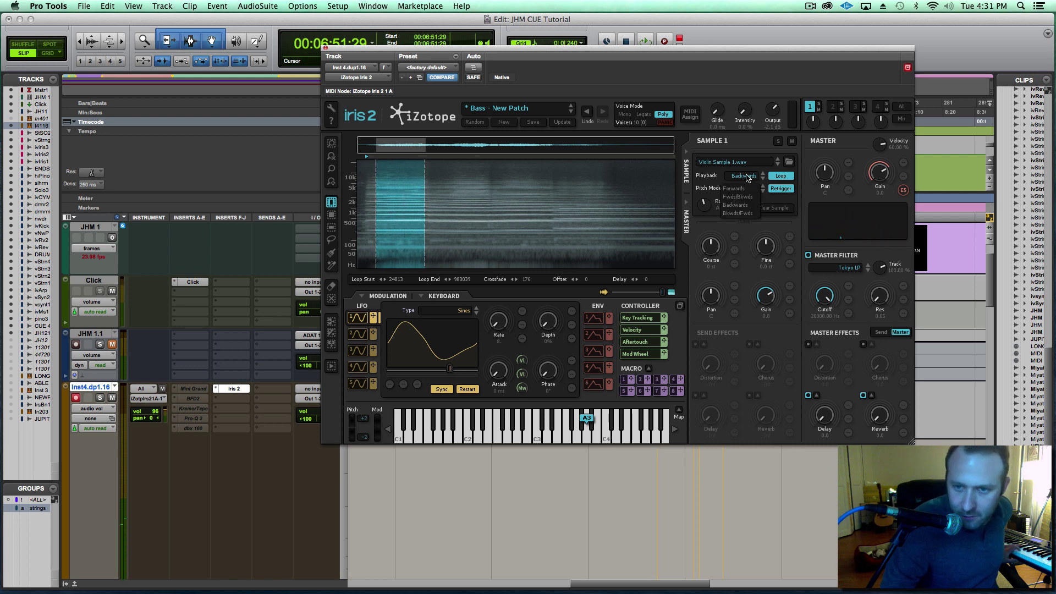
left_click(746, 177)
left_click(740, 197)
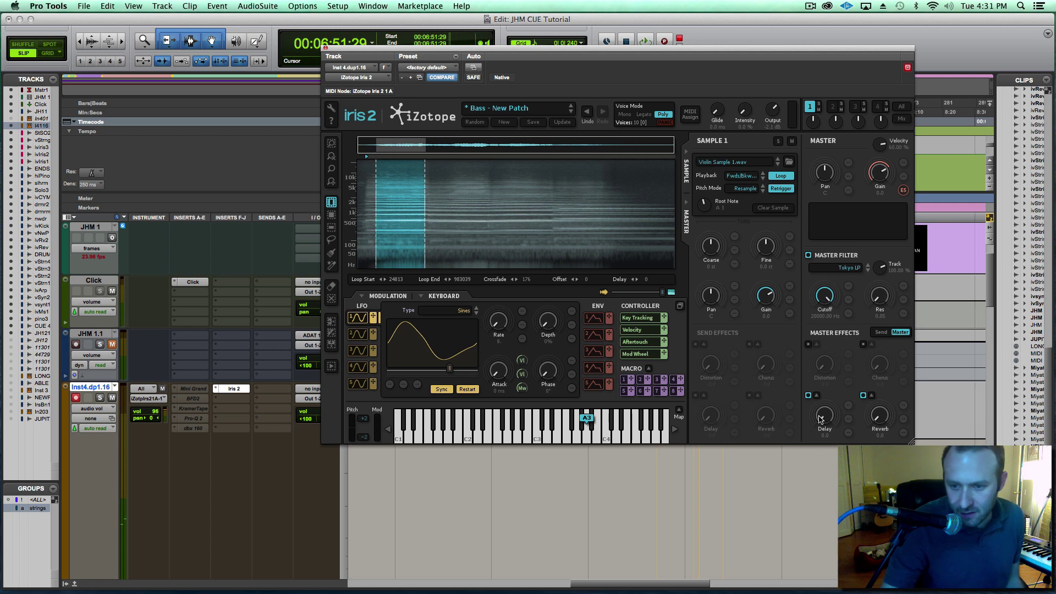
Step: Set master delay to 29.0, filter cutoff to about 5800 Hz and resonance to about 0.27
left_click_drag(823, 423, 878, 405)
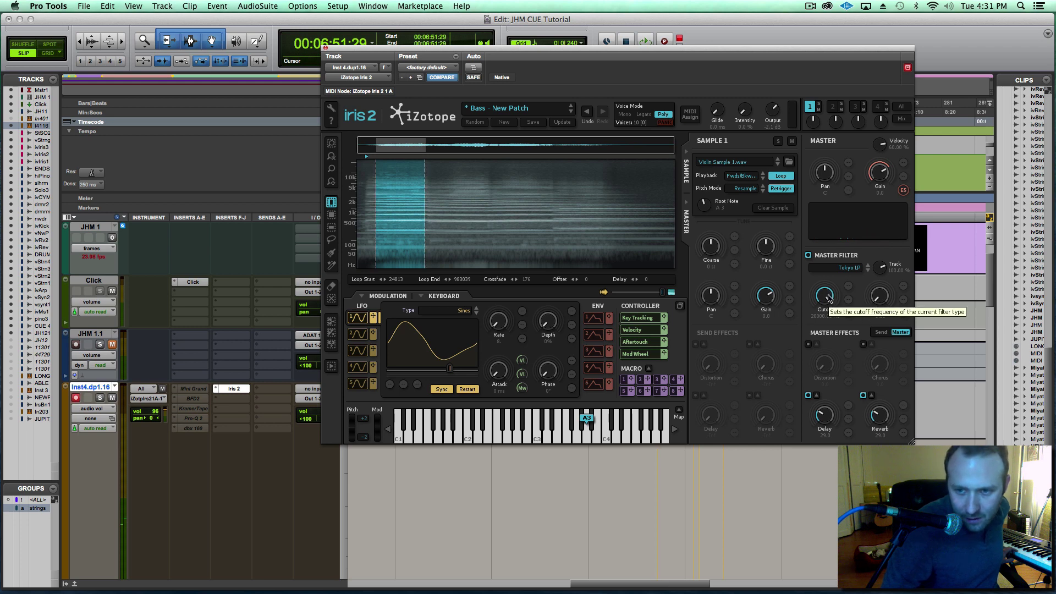
left_click_drag(829, 299, 885, 254)
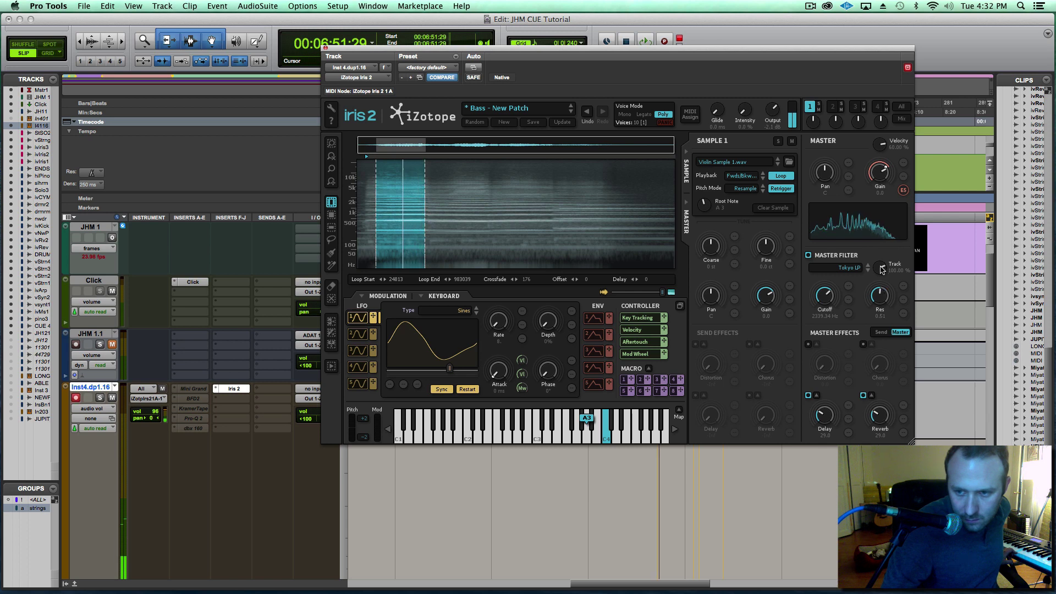
left_click_drag(886, 254, 833, 274)
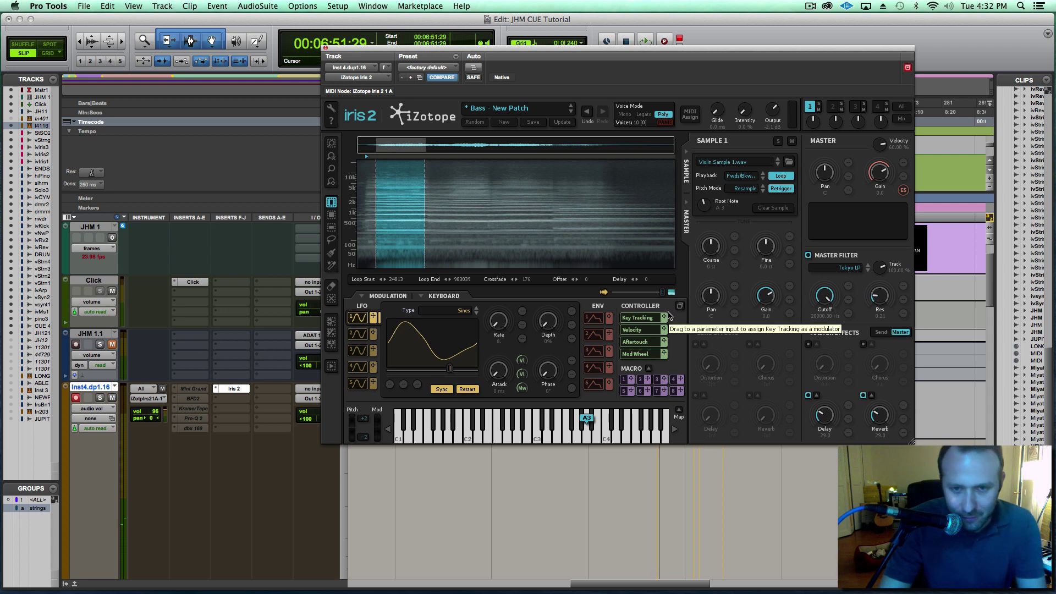
left_click_drag(595, 49, 496, 7)
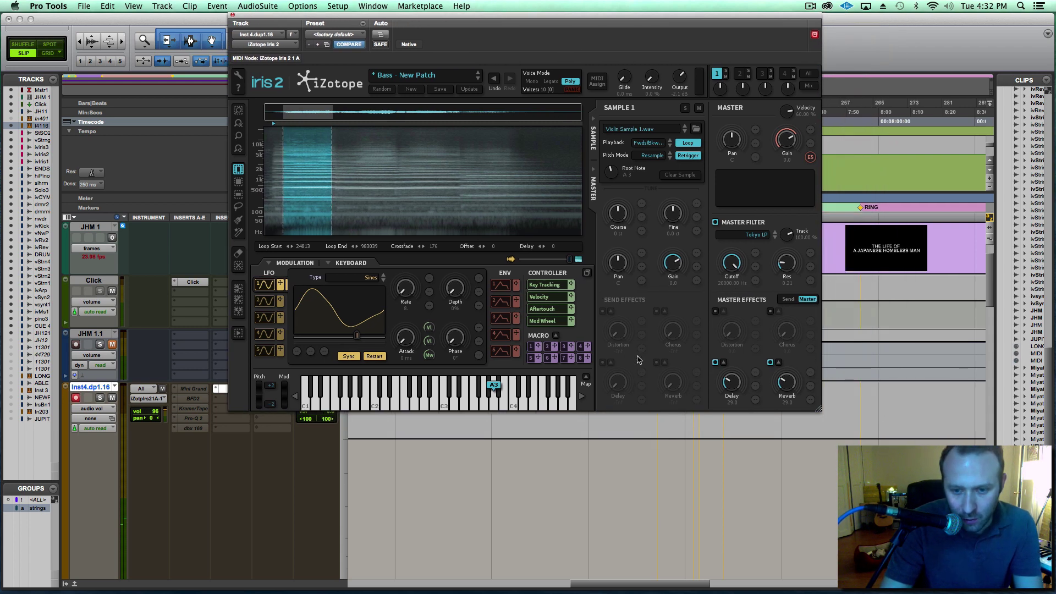
Step: Zoom out, uncover the timeline, and play from 00:05:50:26 on the ivIris1 track
key("super+bracketleft")
key("super+bracketleft")
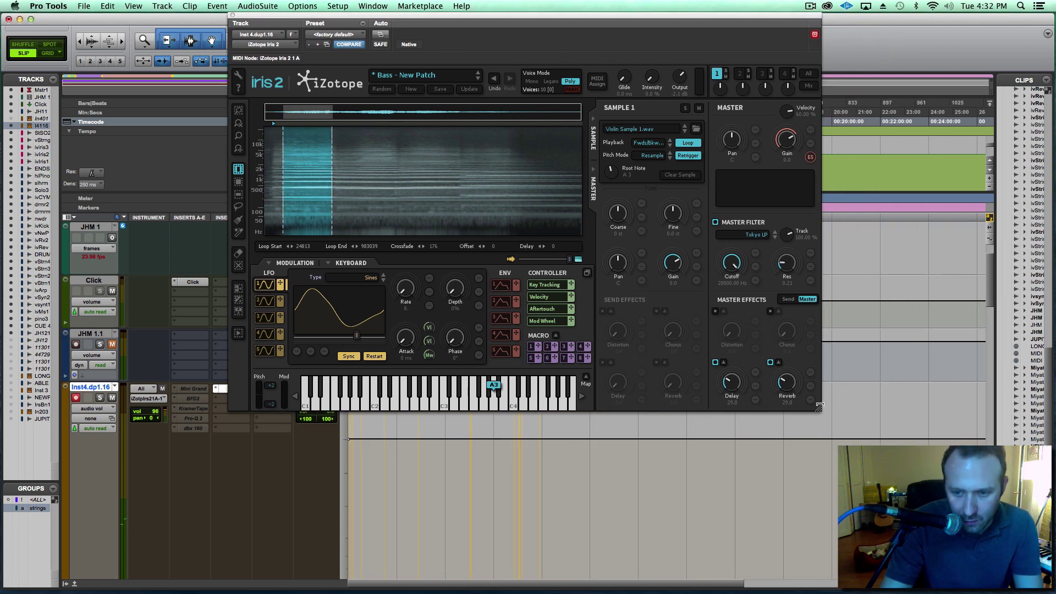
left_click_drag(456, 19, 873, 151)
scroll(479, 471, "down", 3)
scroll(479, 471, "down", 2)
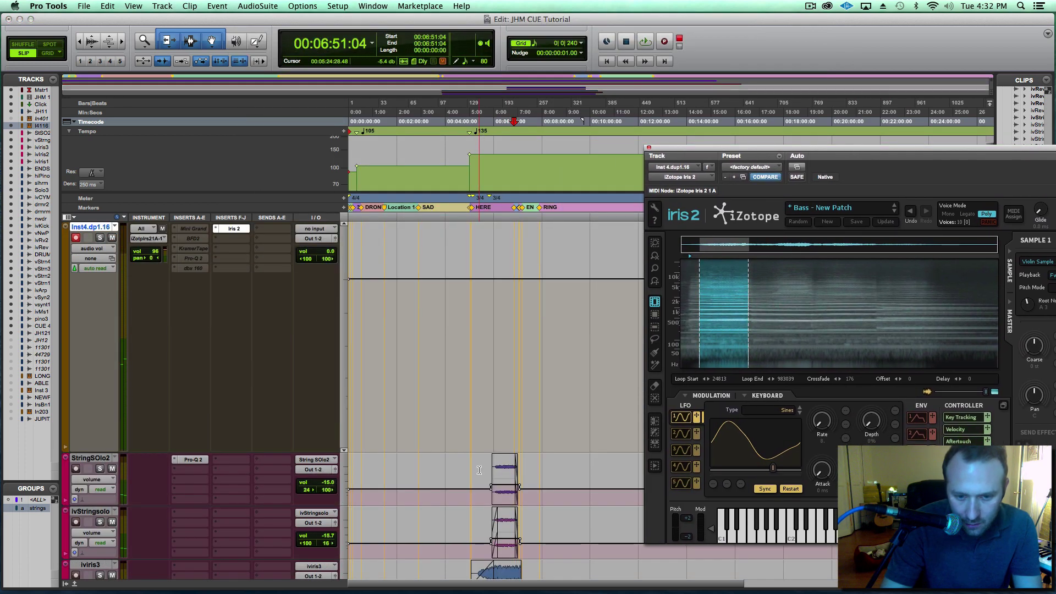
left_click(496, 482)
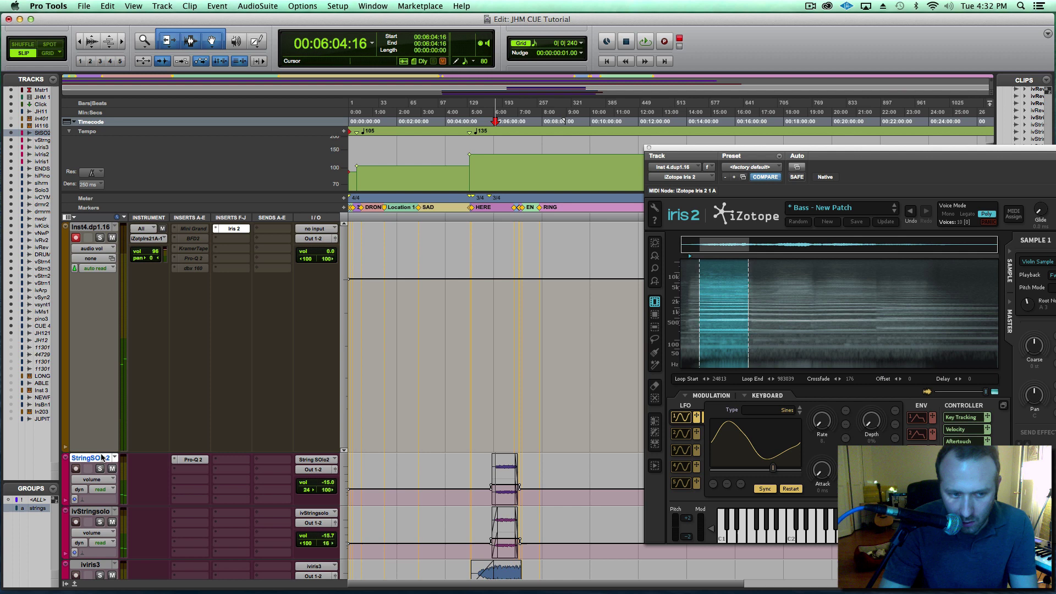
scroll(101, 455, "down", 8)
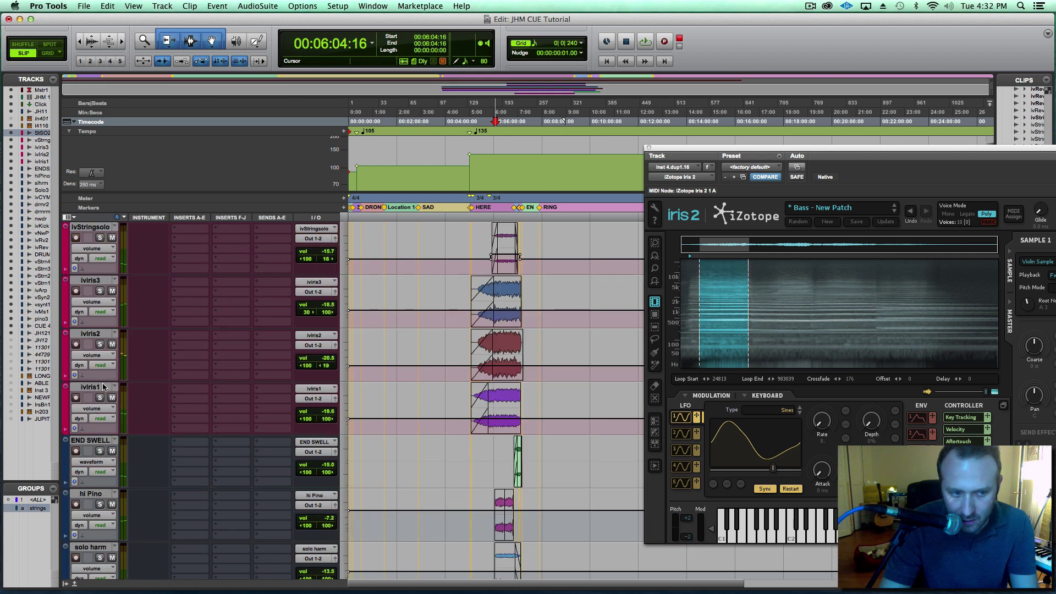
left_click(490, 414)
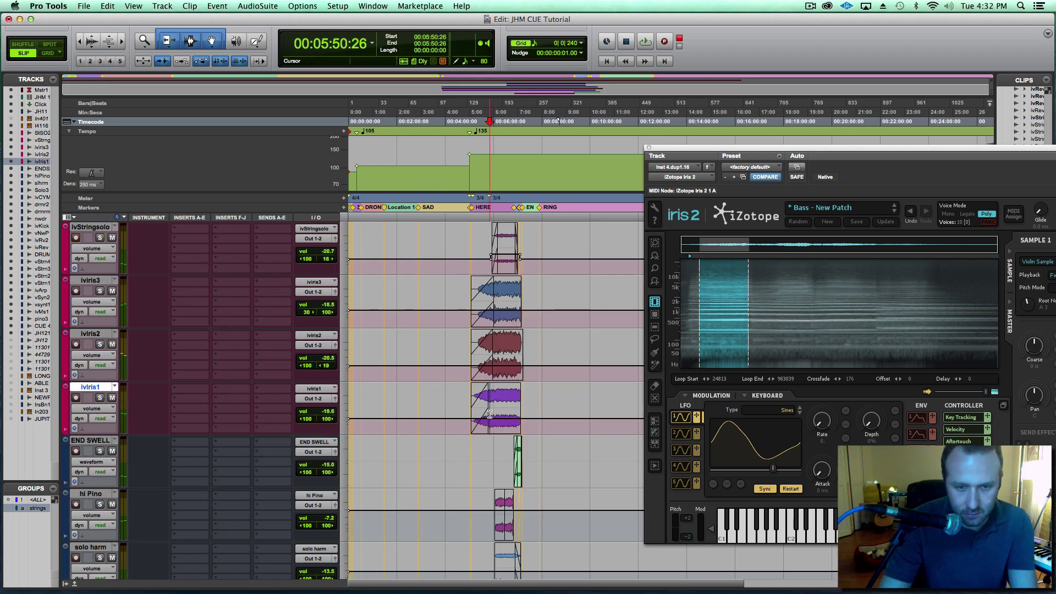
key("space")
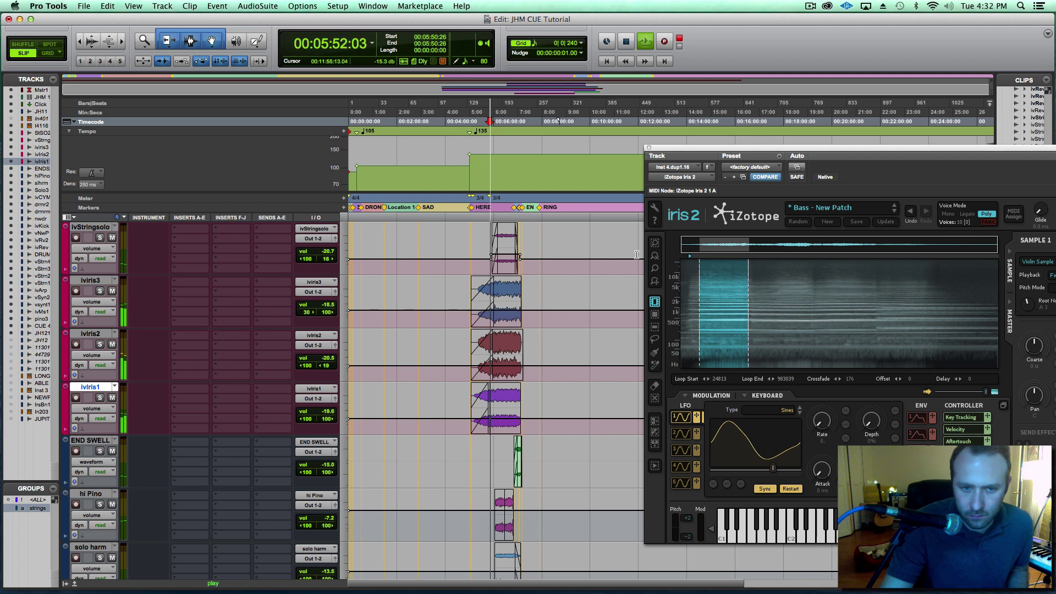
left_click_drag(684, 147, 499, 6)
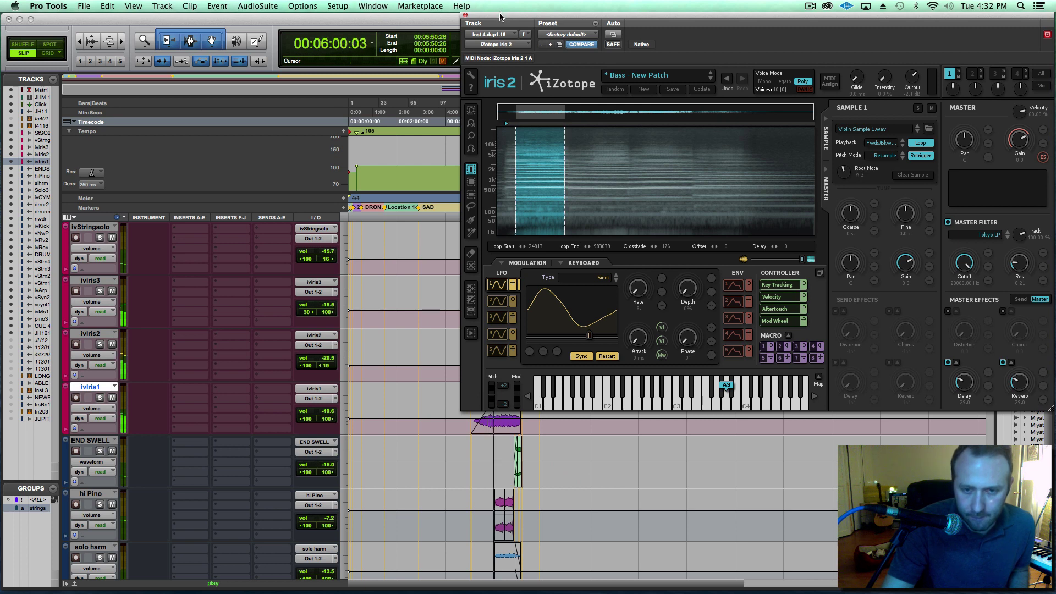
left_click_drag(501, 21, 465, 168)
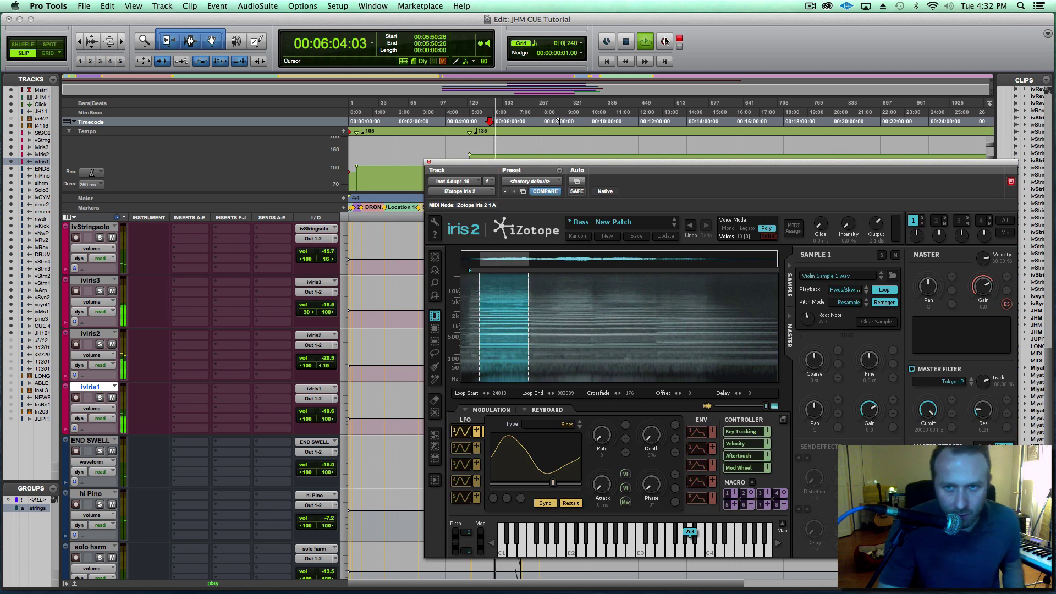
Step: Record a MIDI take of the violin patch, lowering the Iris output slightly, then stop
left_click(665, 41)
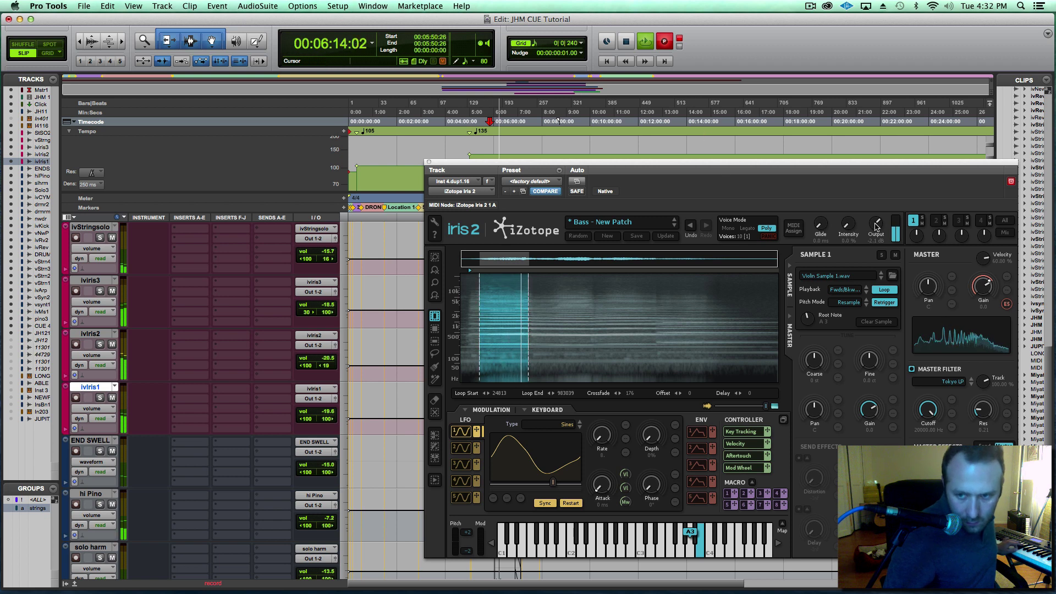
left_click_drag(876, 227, 877, 236)
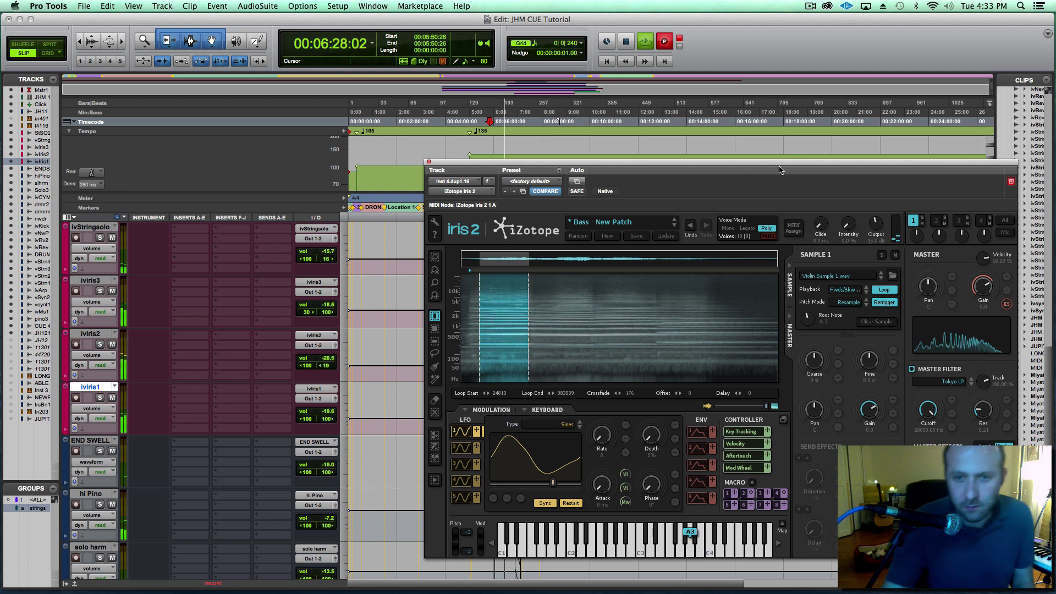
key("space")
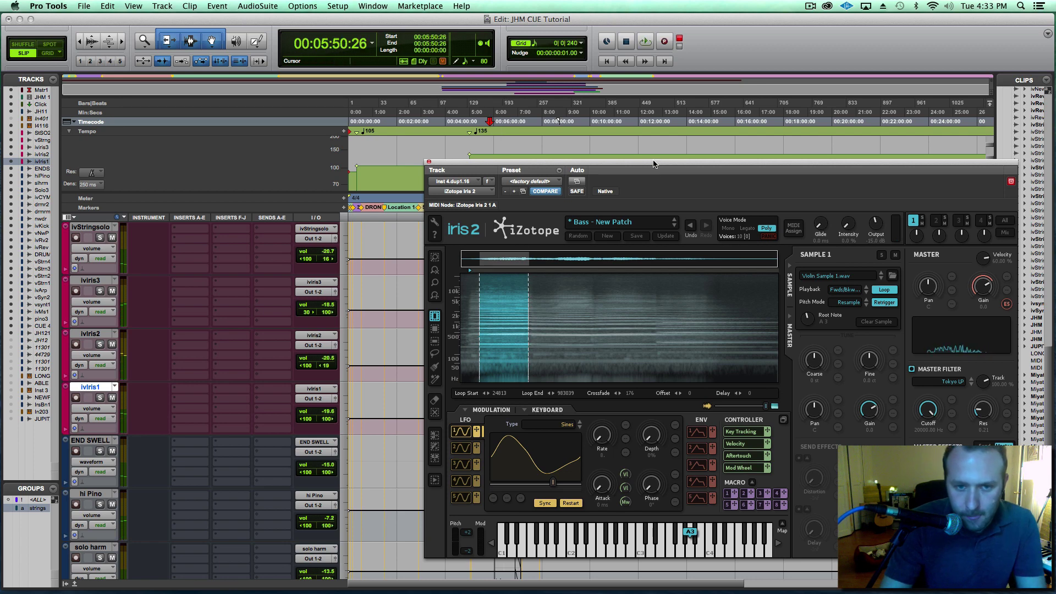
left_click_drag(654, 162, 636, 447)
Step: Zoom in on the recorded note around 06:04:16 on the Inst4.dp1.16 track
scroll(548, 354, "up", 5)
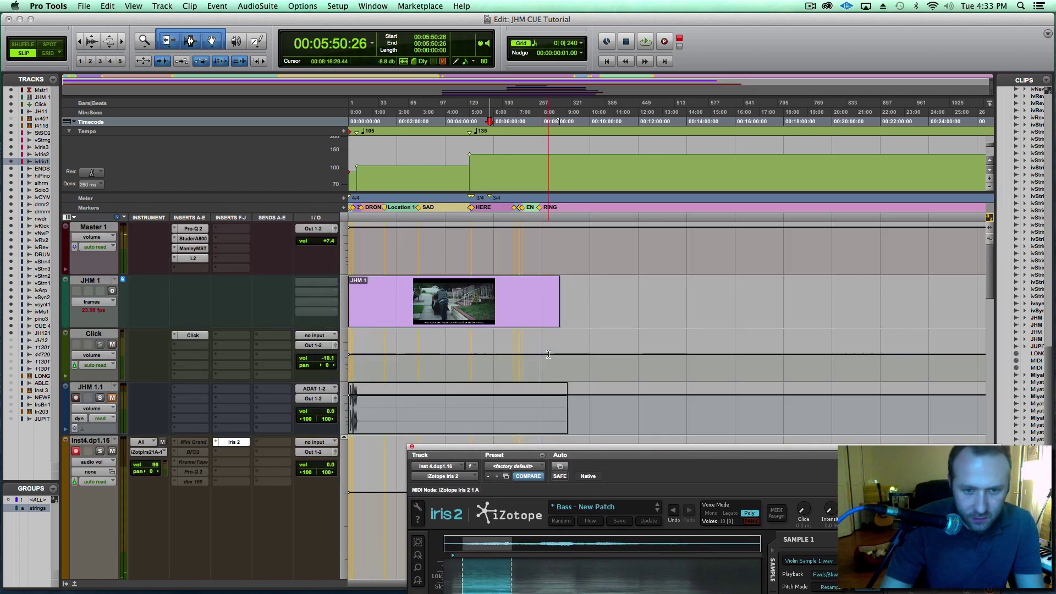
left_click(497, 384)
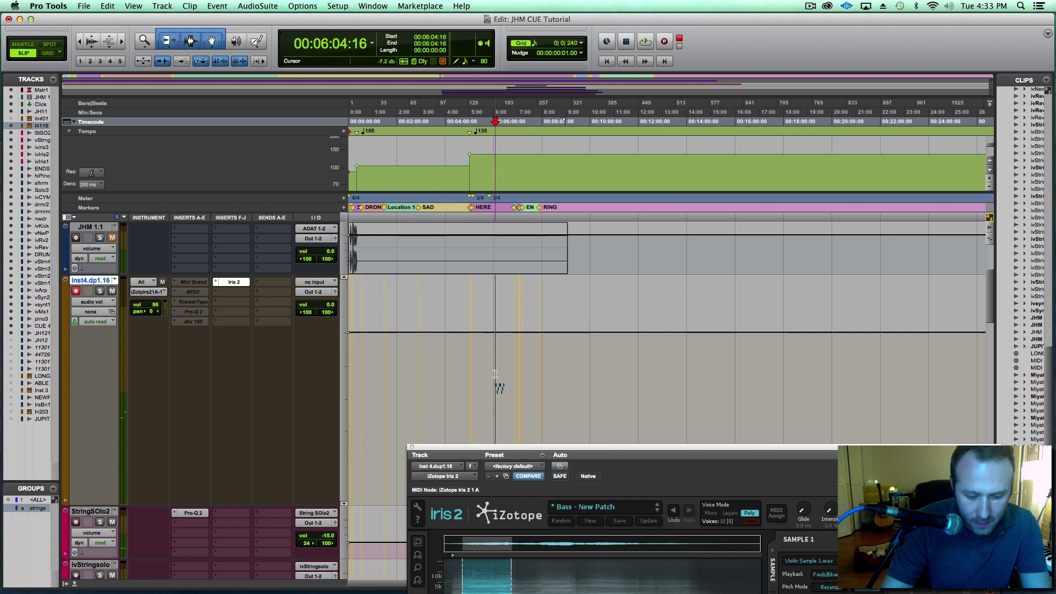
key("t")
key("t")
key("t")
key("t")
key("t")
key("t")
left_click_drag(671, 473, 680, 549)
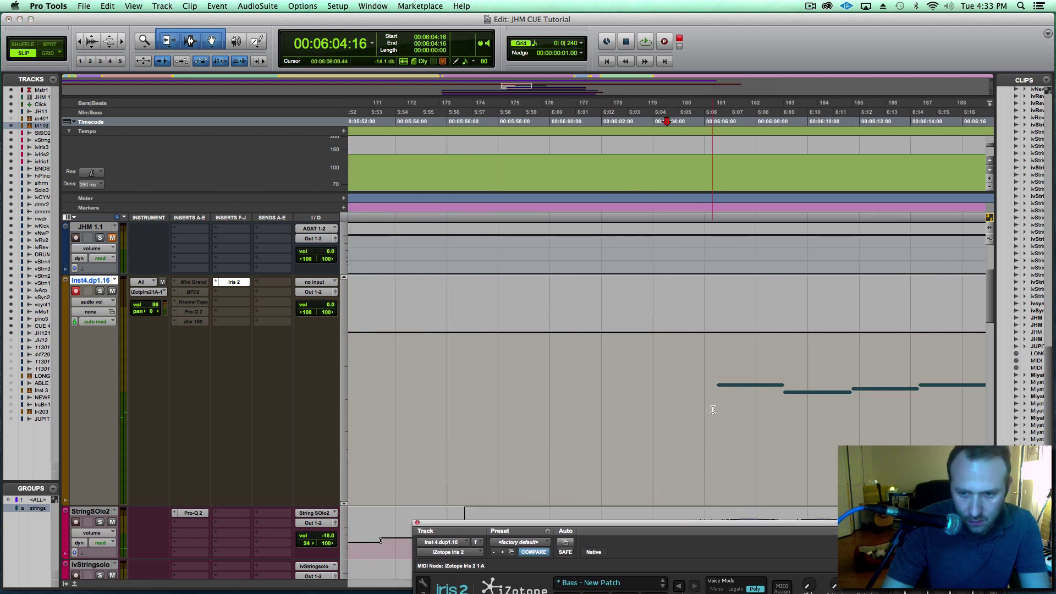
key("period")
key("period")
key("t")
key("t")
Step: Switch to Grid mode and notes view, extend the note's start earlier, then play from 06:05:21
left_click(52, 53)
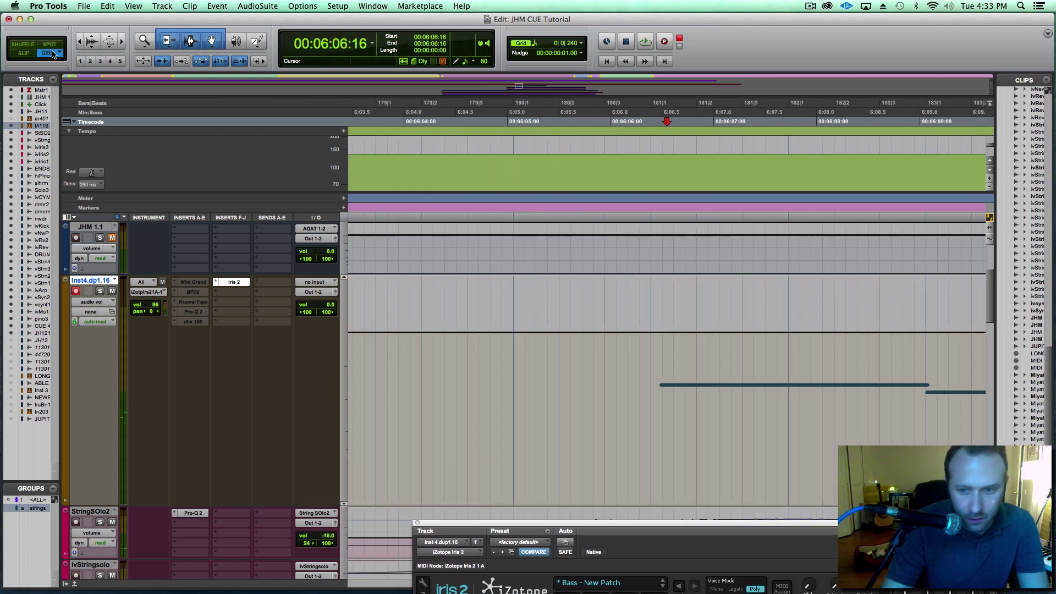
left_click(95, 299)
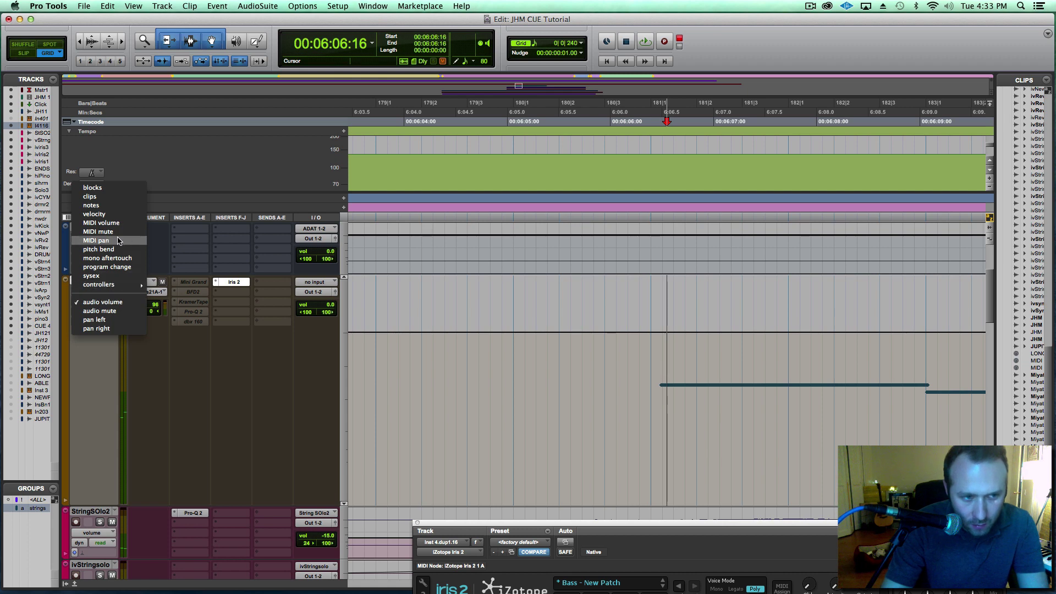
left_click(91, 205)
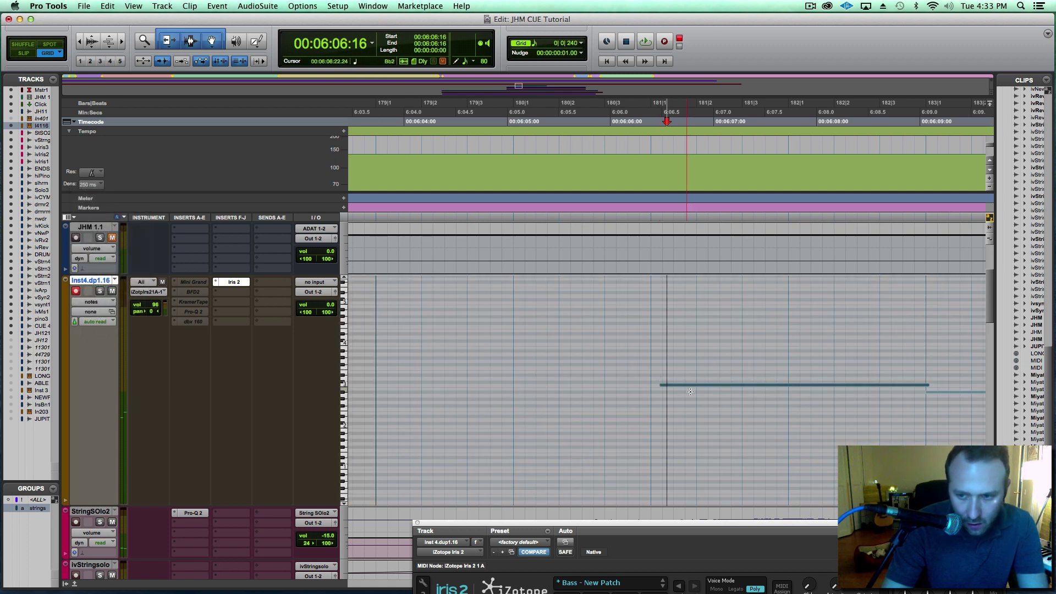
left_click(663, 385)
left_click_drag(663, 385, 652, 385)
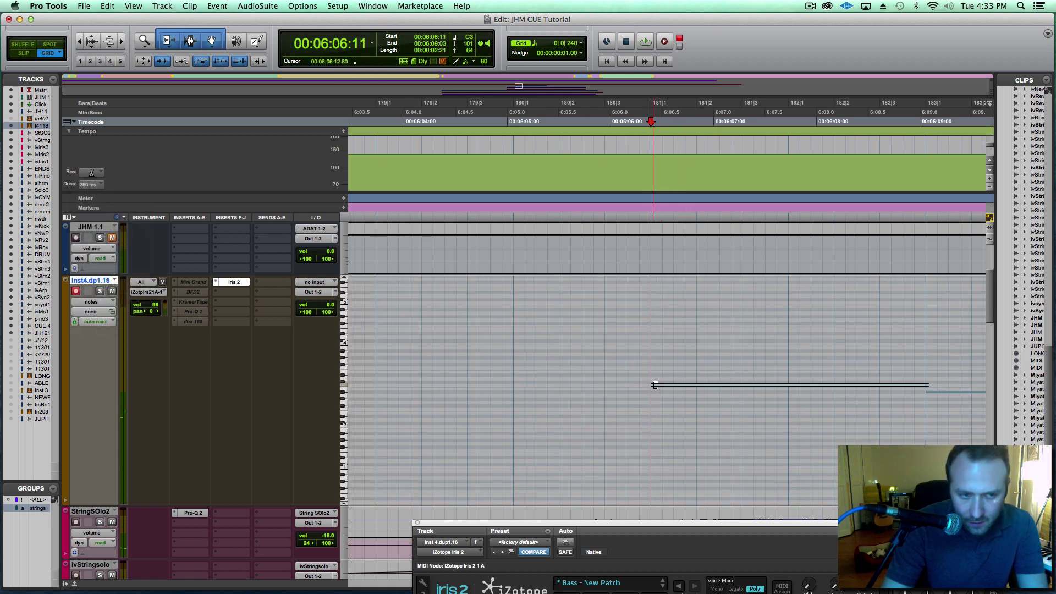
left_click(580, 407)
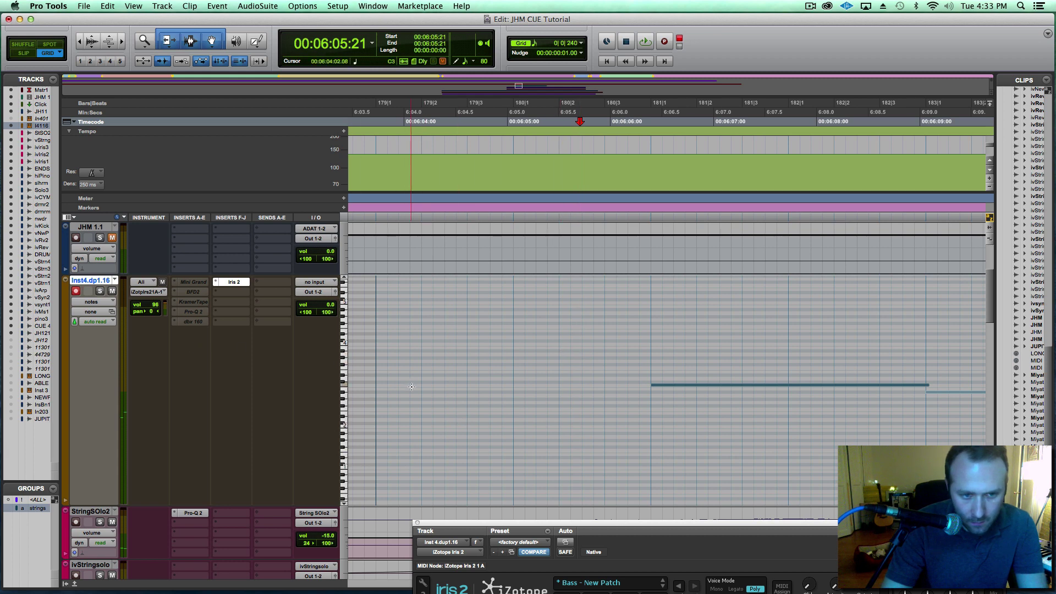
key("space")
Step: Drop the filter cutoff to about 1900 Hz, raise output, reverb and resonance, then stop playback
left_click_drag(514, 523, 259, 59)
left_click_drag(680, 305, 680, 330)
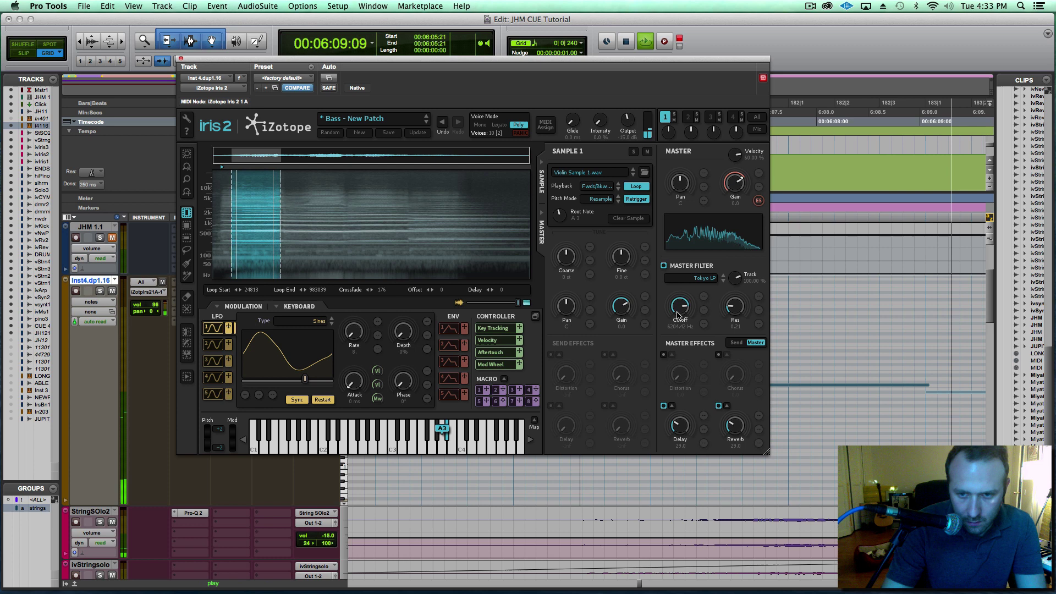
left_click_drag(628, 120, 627, 104)
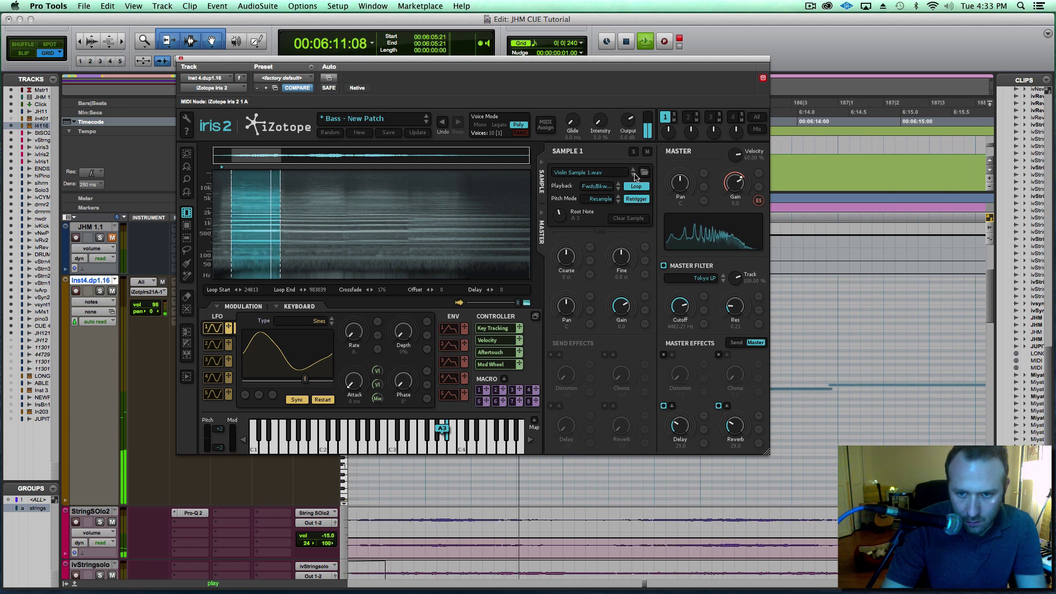
left_click_drag(731, 427, 731, 423)
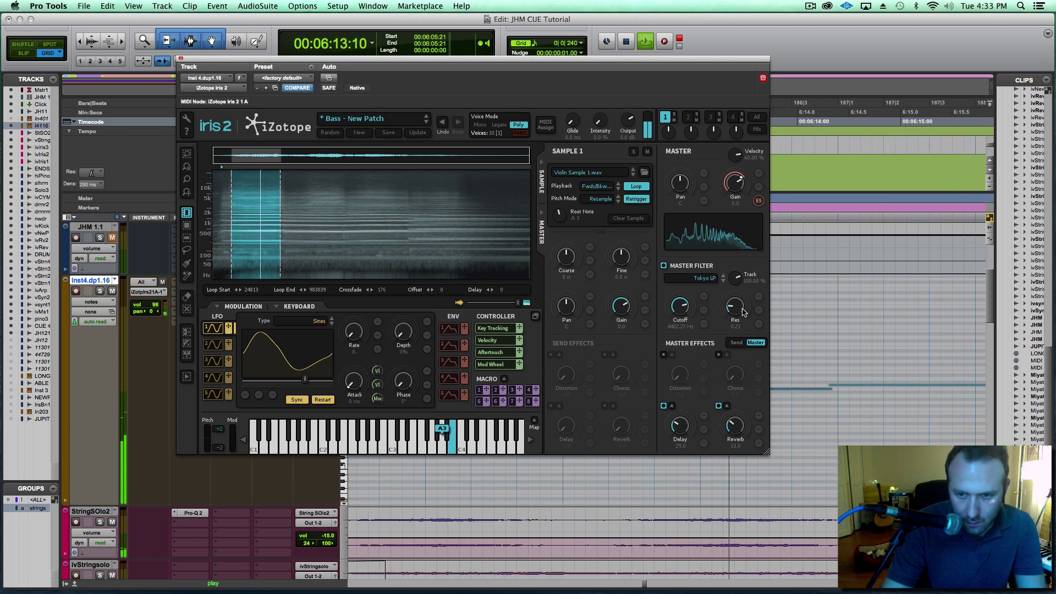
left_click_drag(735, 305, 678, 314)
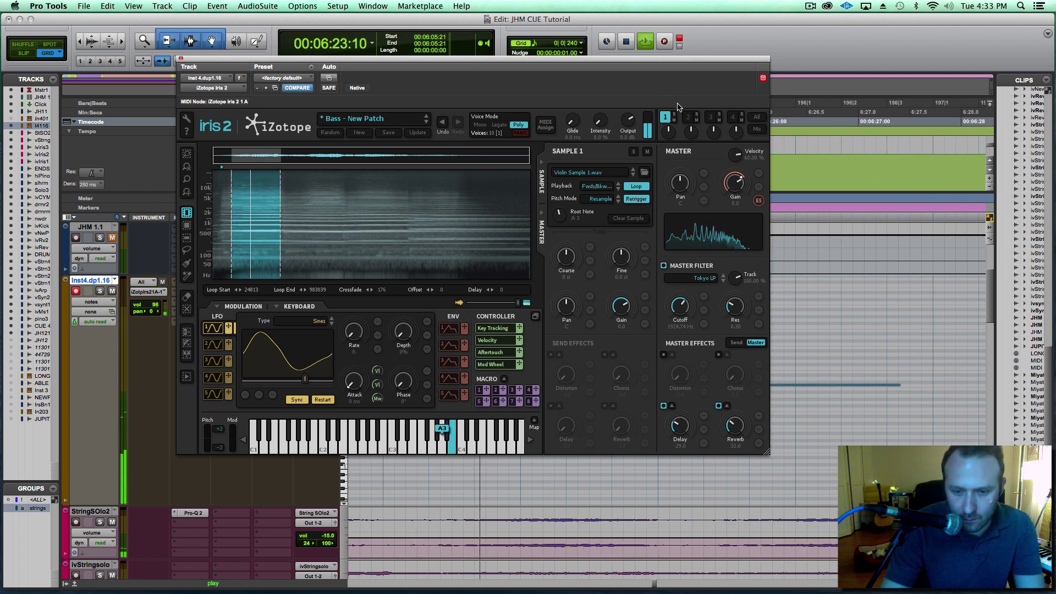
key("space")
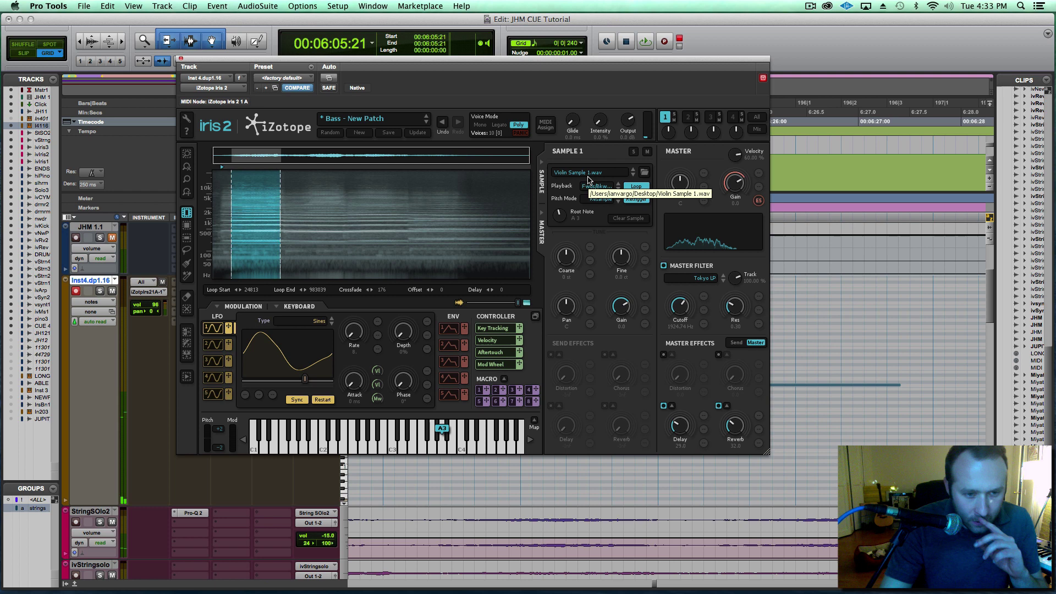